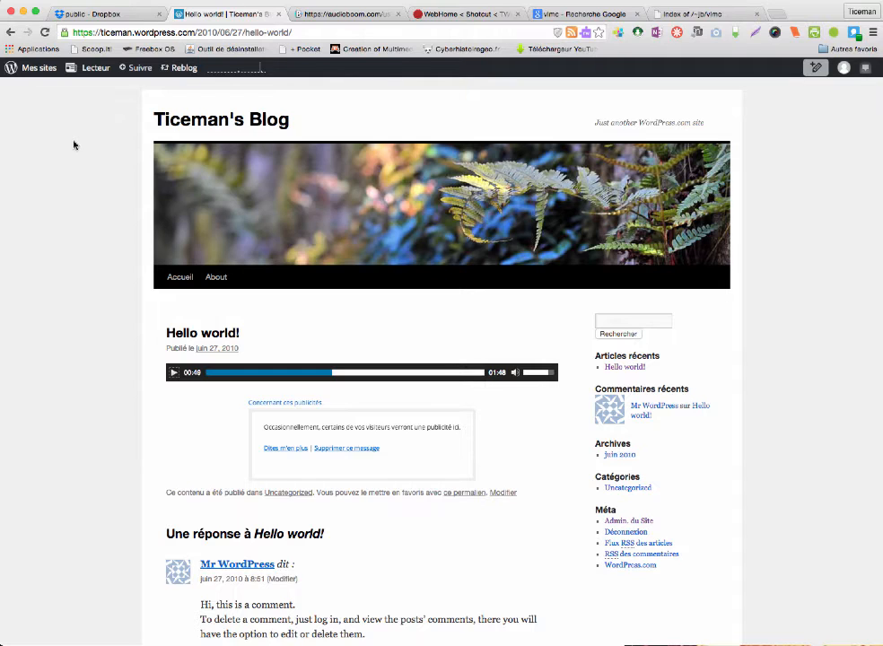
Open the "Hello world!" post for editing from the site's administration dashboard and show its content in visual mode
{"action": "scroll", "coordinate": [270, 339], "scroll_direction": "down", "scroll_amount": 2}
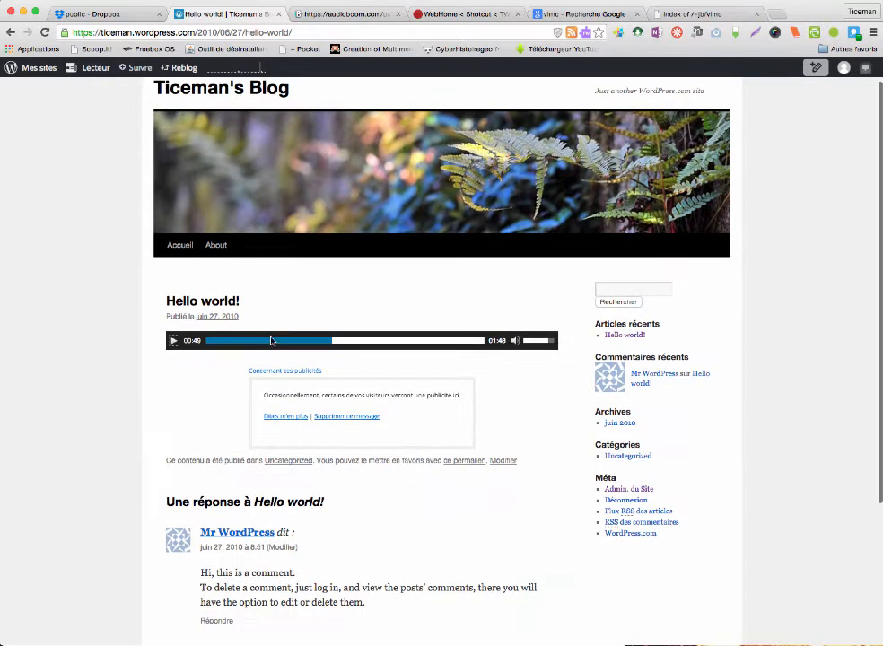
{"action": "scroll", "coordinate": [272, 340], "scroll_direction": "down", "scroll_amount": 5}
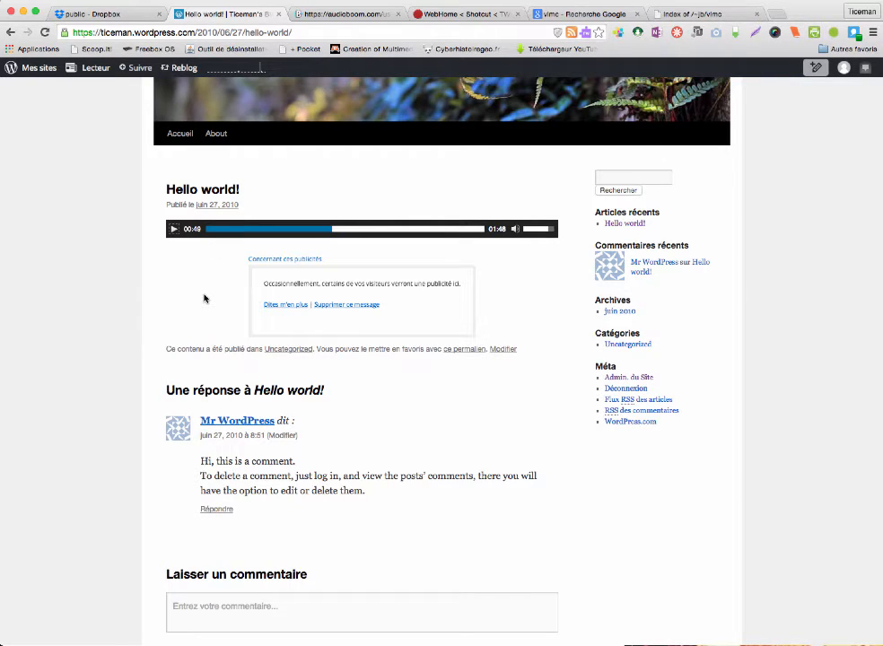
{"action": "scroll", "coordinate": [205, 299], "scroll_direction": "up", "scroll_amount": 5}
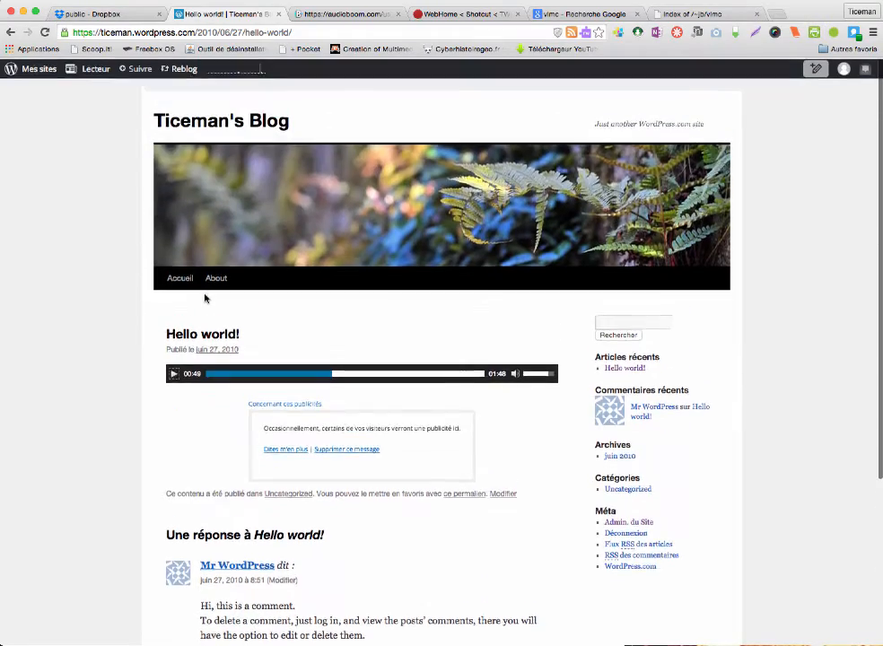
{"action": "scroll", "coordinate": [204, 299], "scroll_direction": "down", "scroll_amount": 5}
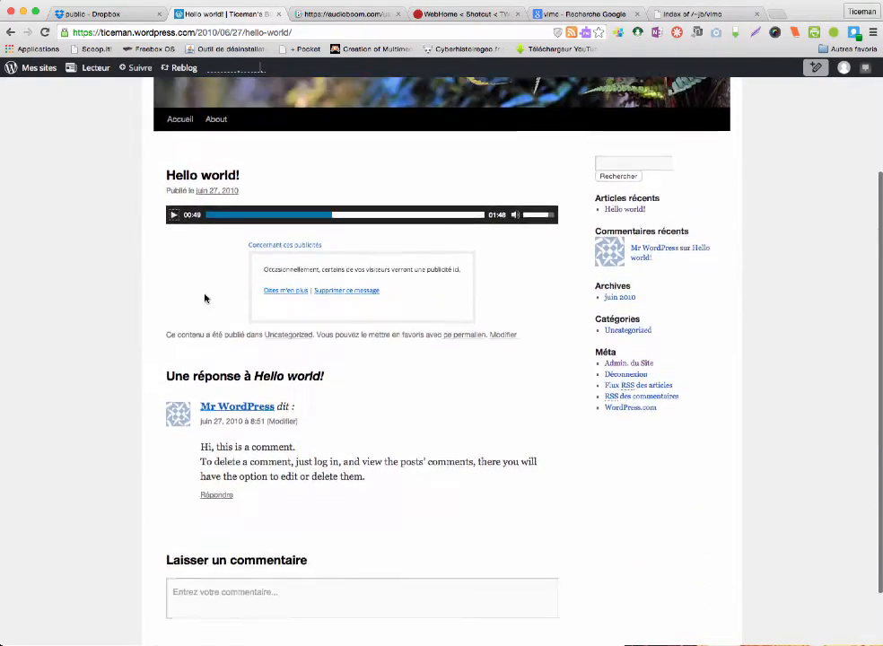
{"action": "scroll", "coordinate": [205, 299], "scroll_direction": "up", "scroll_amount": 5}
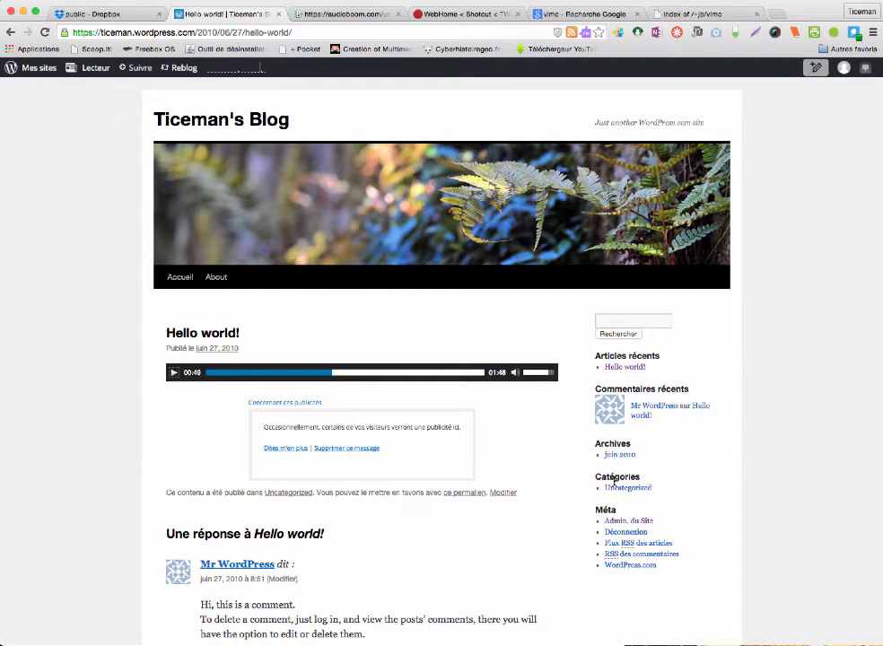
{"action": "left_click", "coordinate": [623, 524]}
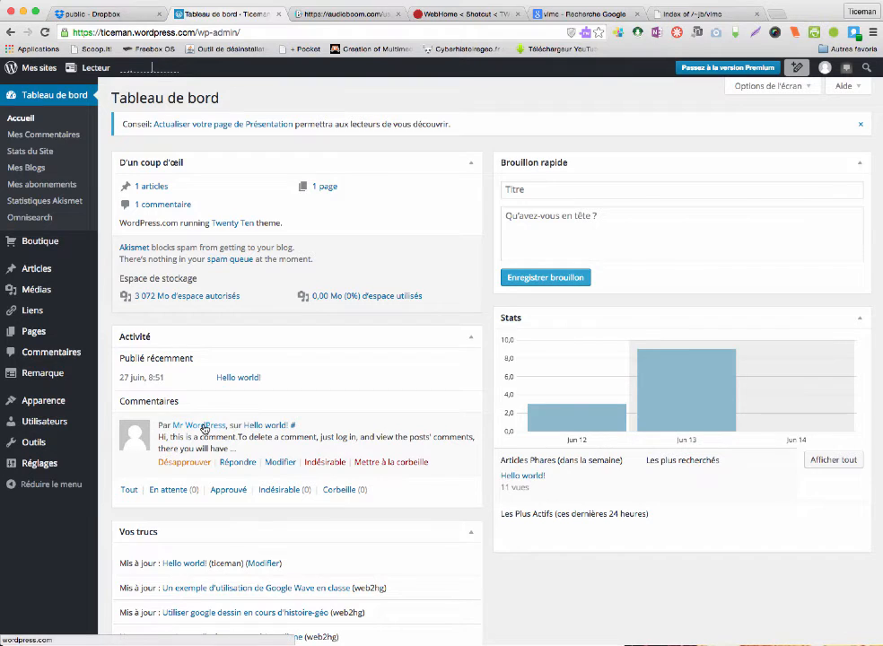
{"action": "left_click", "coordinate": [240, 379]}
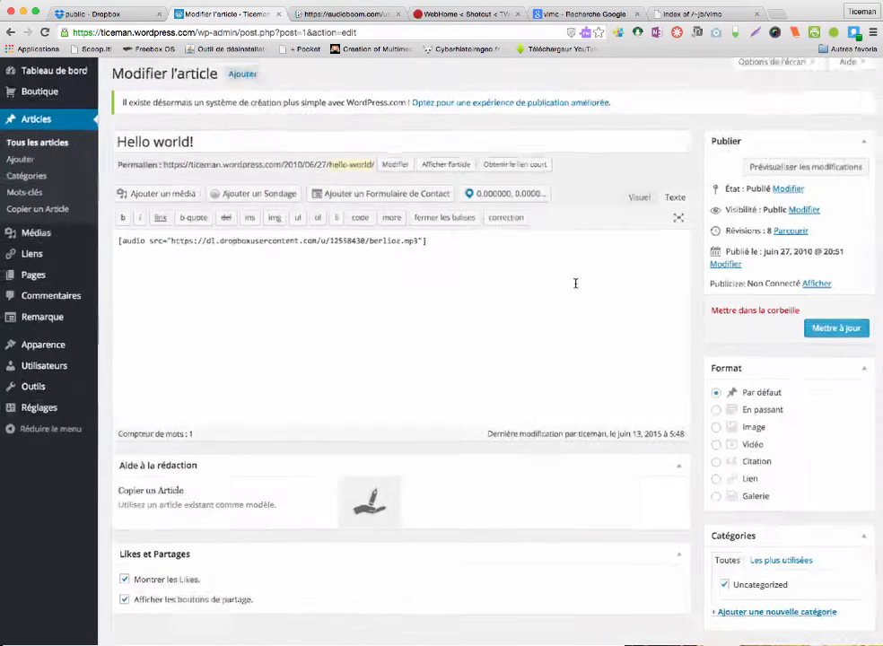
{"action": "left_click", "coordinate": [638, 198]}
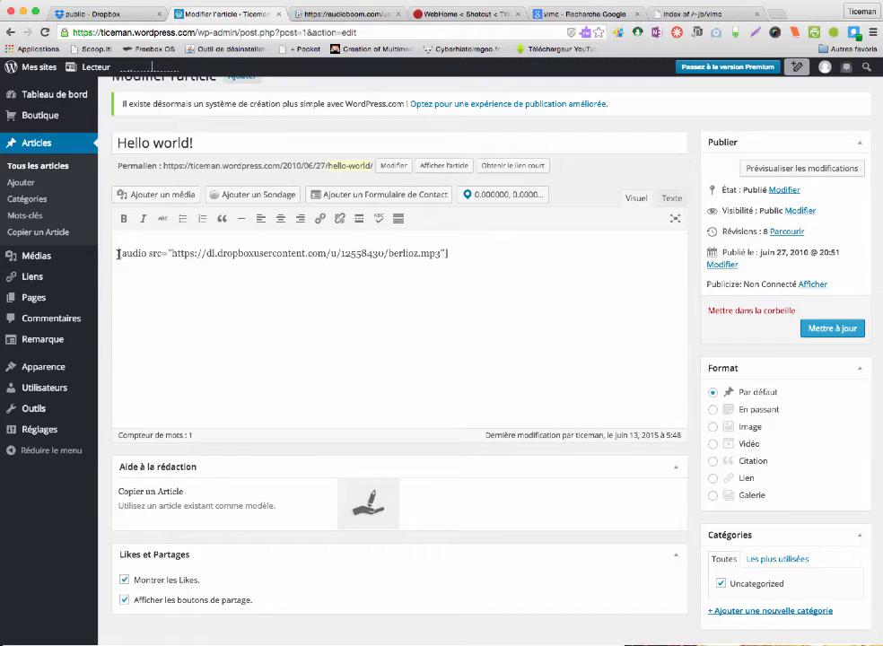
Examine the audio shortcode in the post body, highlighting the berlioz.mp3 address between its quotation marks
{"action": "left_click_drag", "start_coordinate": [118, 254], "coordinate": [439, 258]}
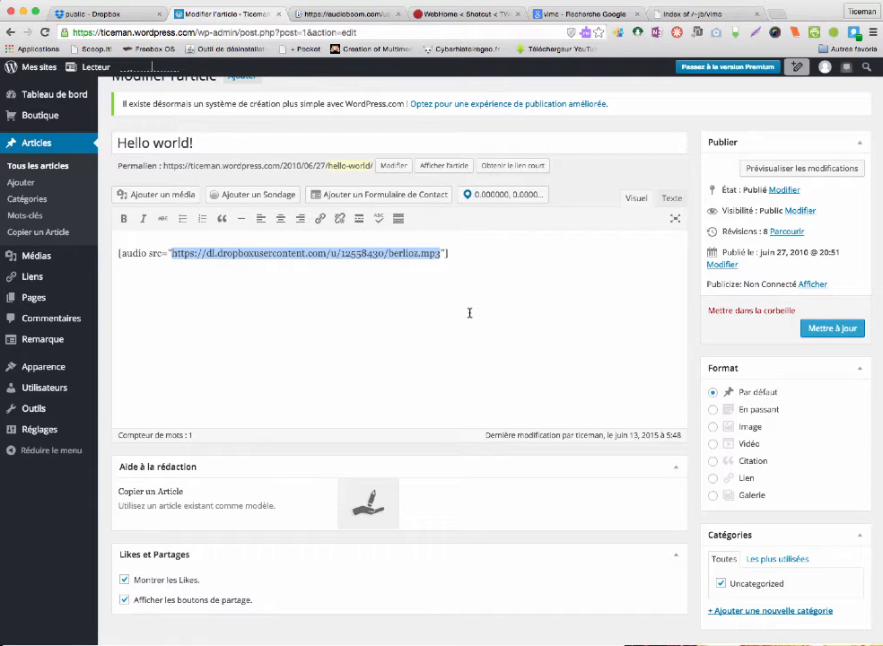
{"action": "left_click", "coordinate": [484, 273]}
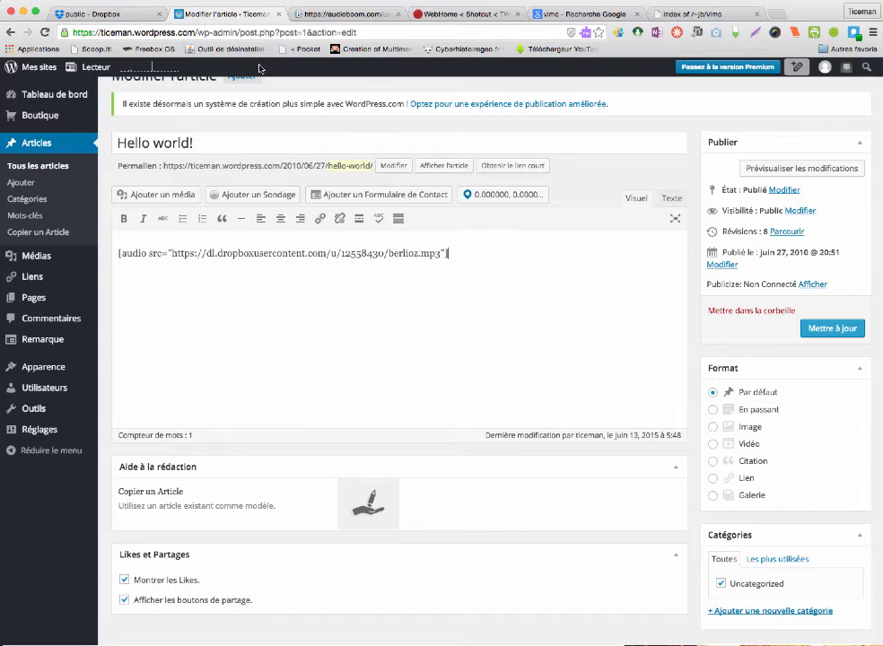
{"action": "left_click_drag", "start_coordinate": [170, 254], "coordinate": [430, 255]}
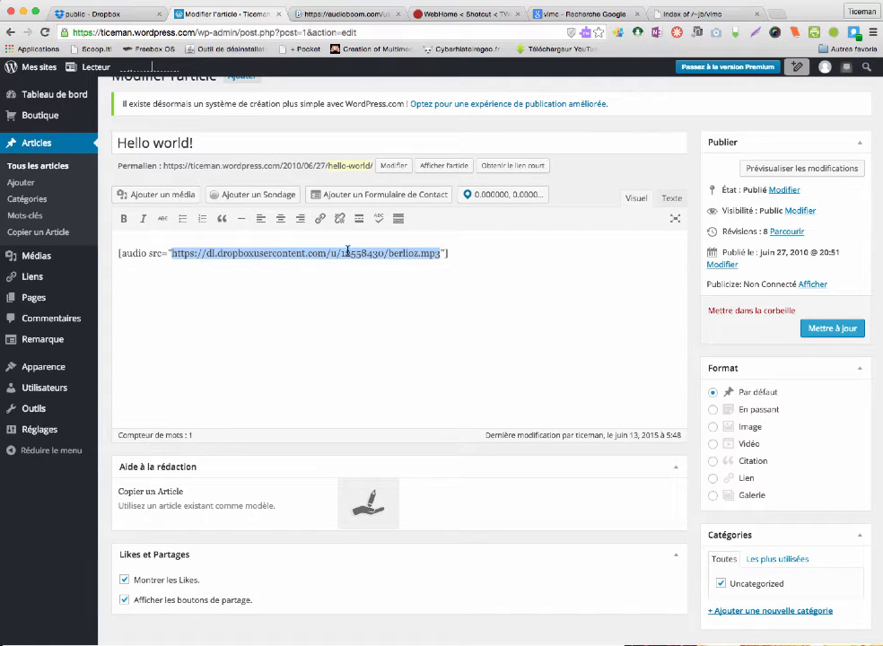
{"action": "left_click", "coordinate": [372, 292]}
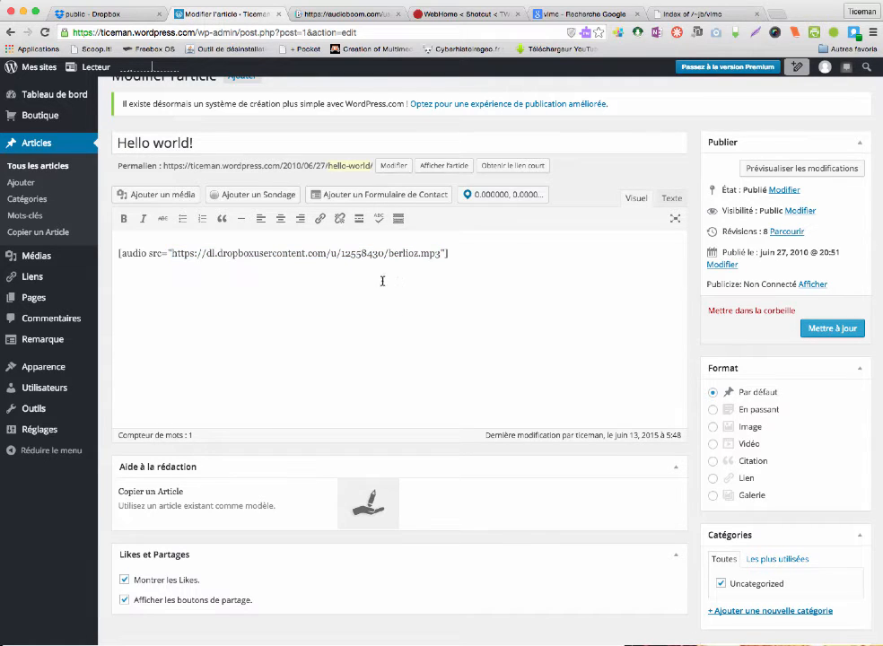
Switch to Dropbox and display the public link of berlioz.mp3 in the public folder, then dismiss it
{"action": "left_click", "coordinate": [94, 13]}
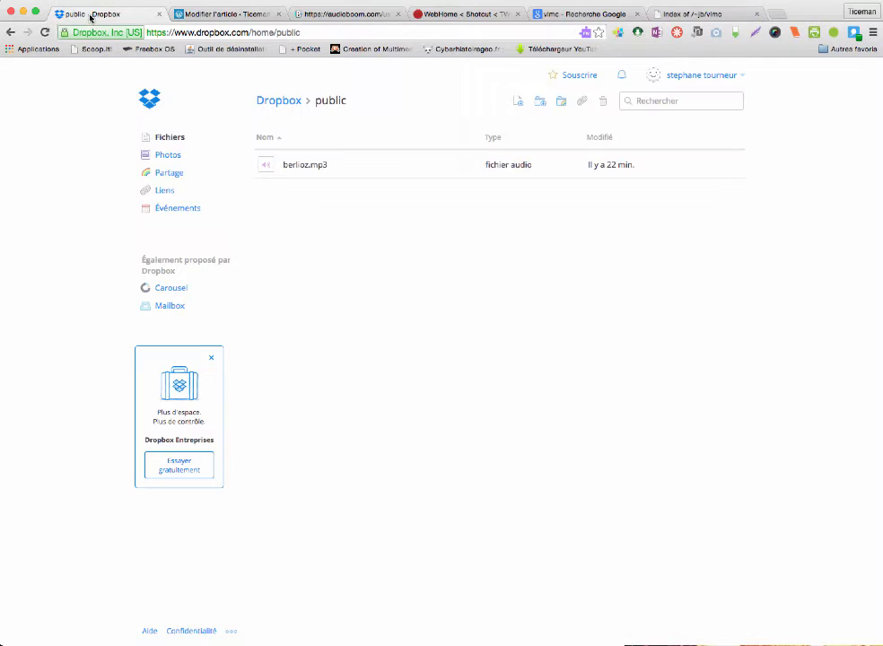
{"action": "right_click", "coordinate": [366, 168]}
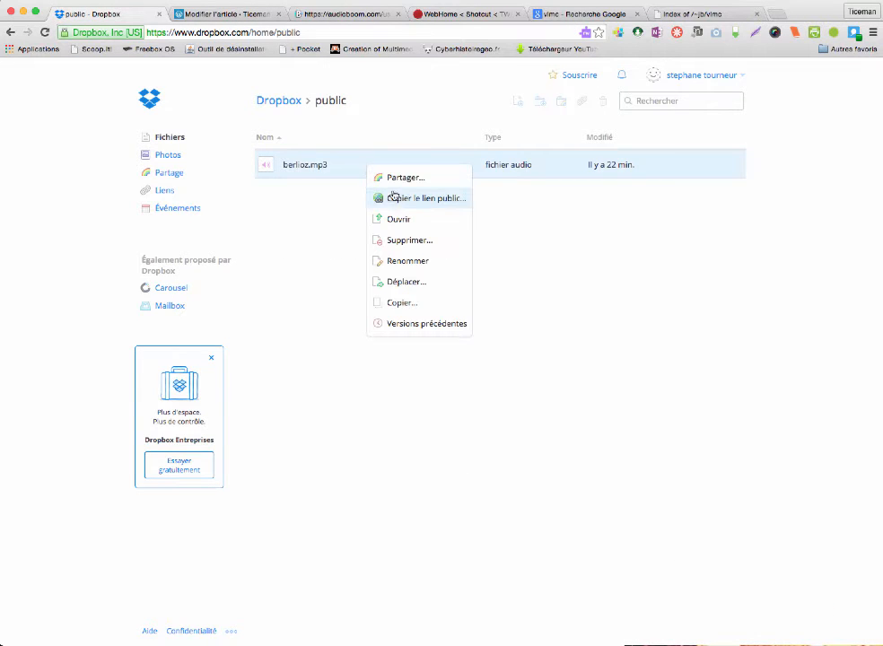
{"action": "left_click", "coordinate": [402, 199]}
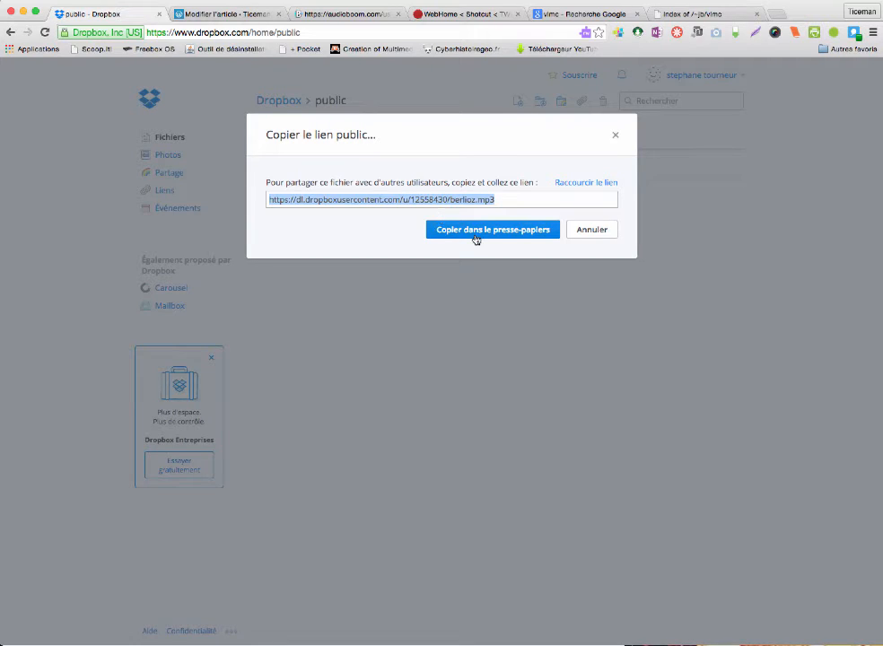
{"action": "left_click", "coordinate": [617, 138]}
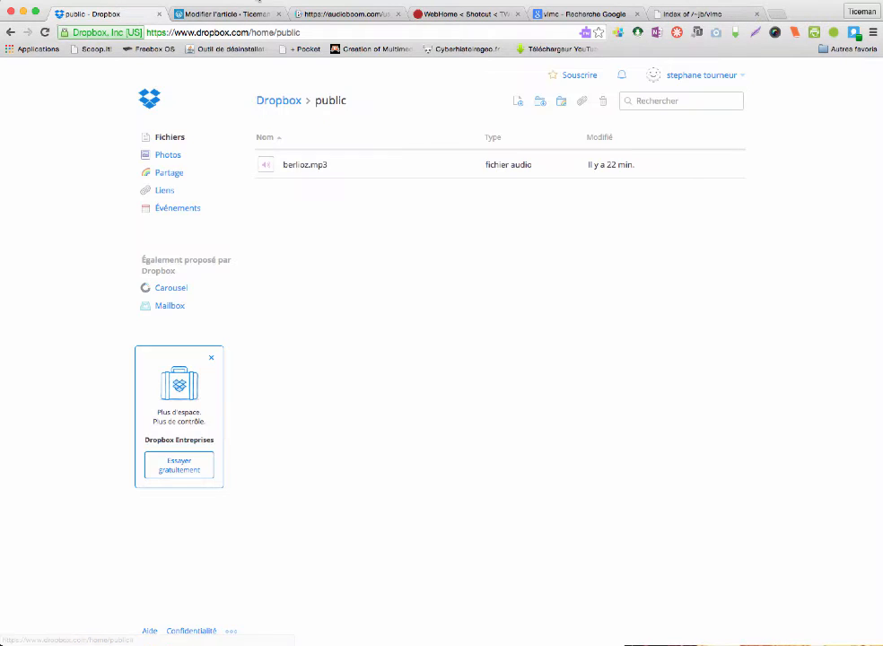
Return to the WordPress post editor and review the complete audio shortcode and its source file address
{"action": "left_click", "coordinate": [252, 15]}
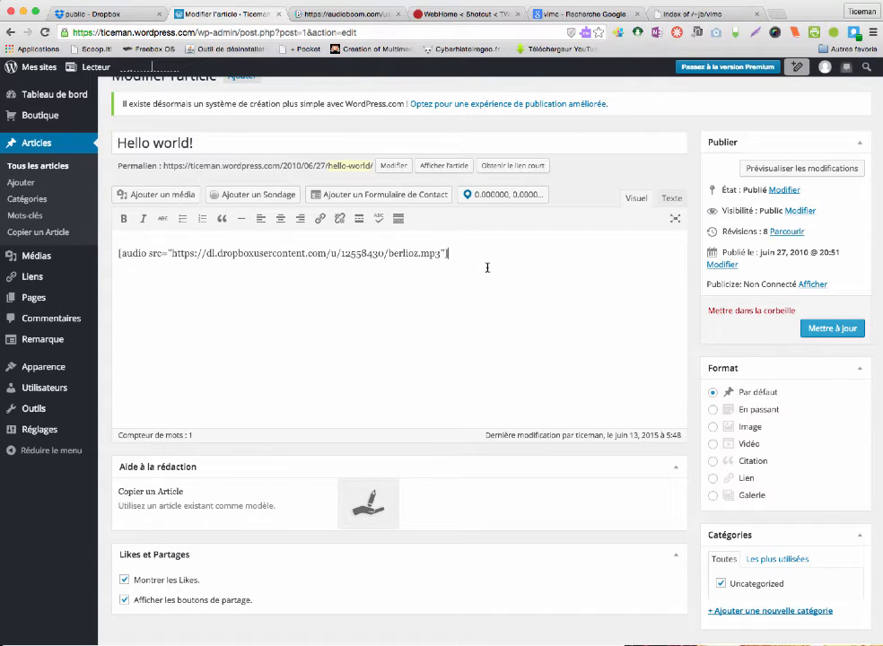
{"action": "left_click", "coordinate": [342, 14]}
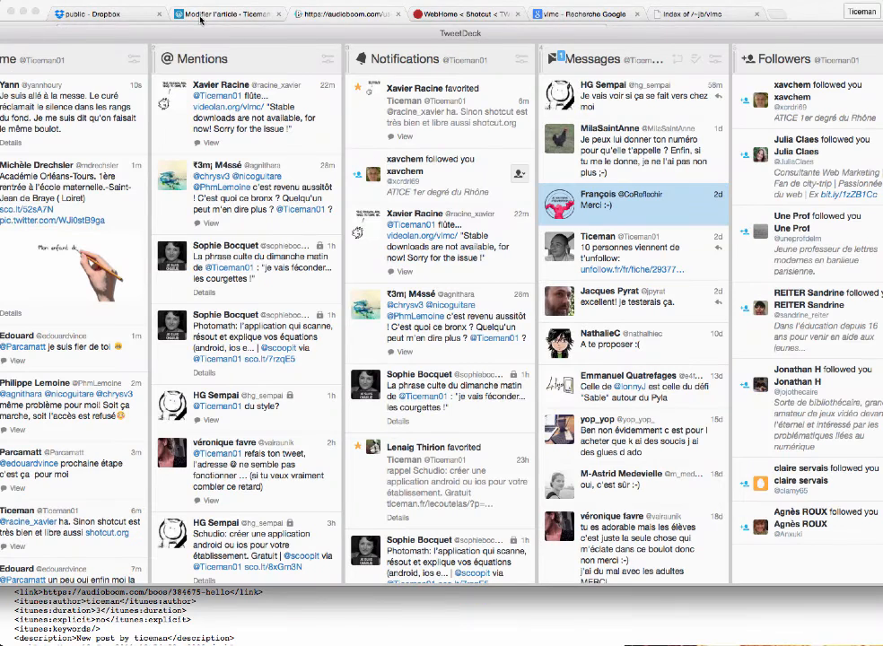
{"action": "left_click", "coordinate": [232, 16]}
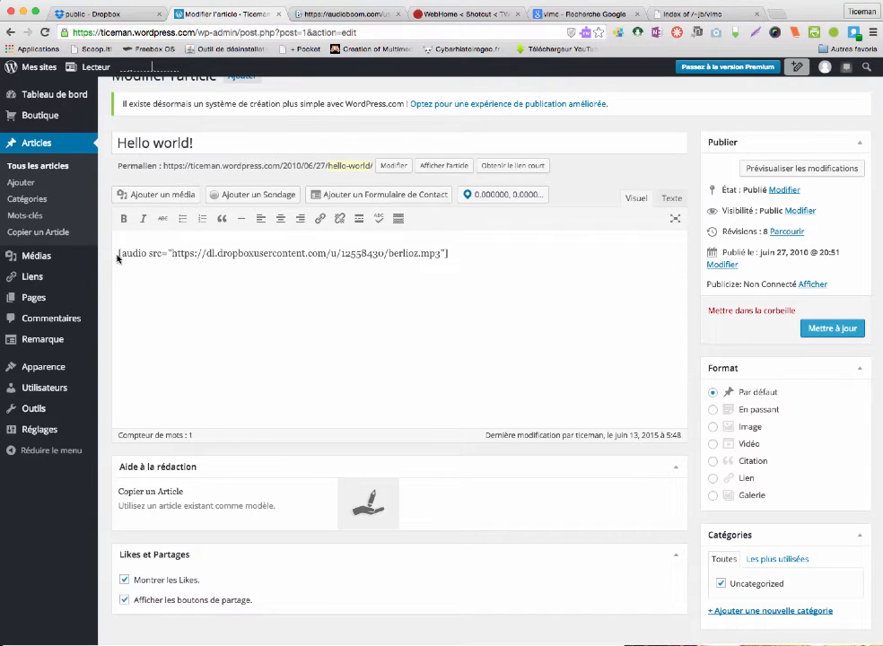
{"action": "left_click_drag", "start_coordinate": [117, 253], "coordinate": [452, 265]}
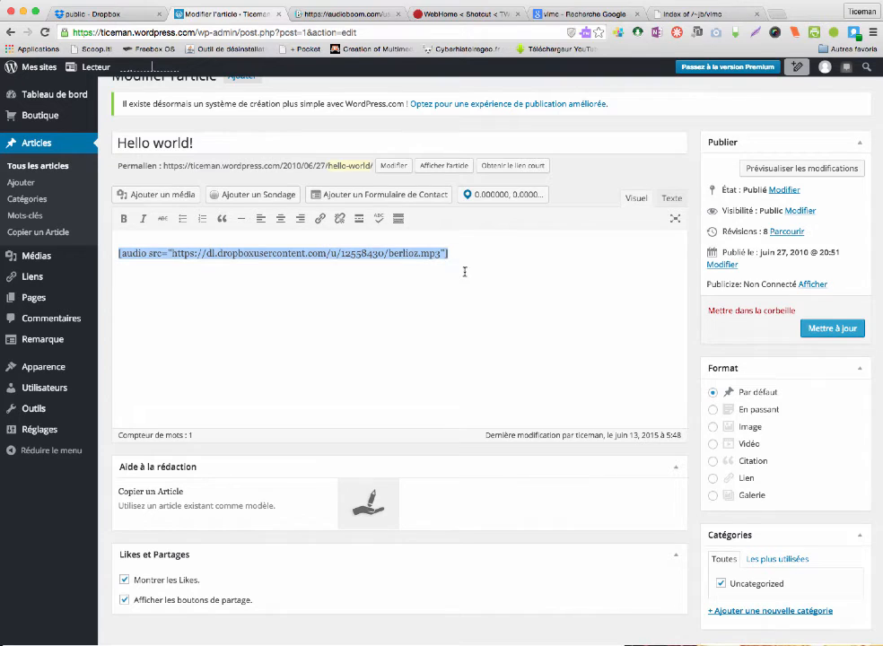
{"action": "left_click", "coordinate": [454, 278]}
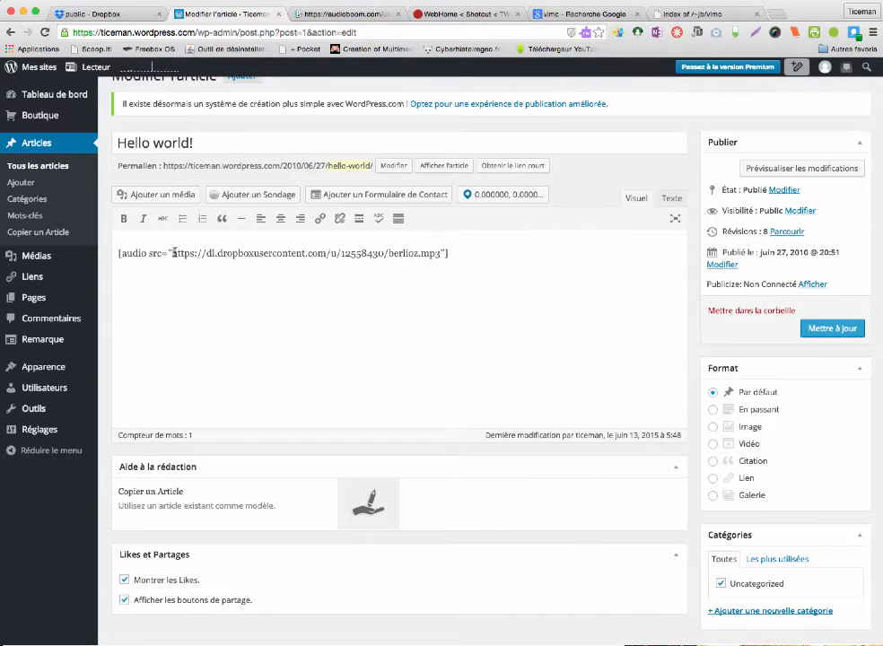
{"action": "left_click_drag", "start_coordinate": [172, 254], "coordinate": [440, 256]}
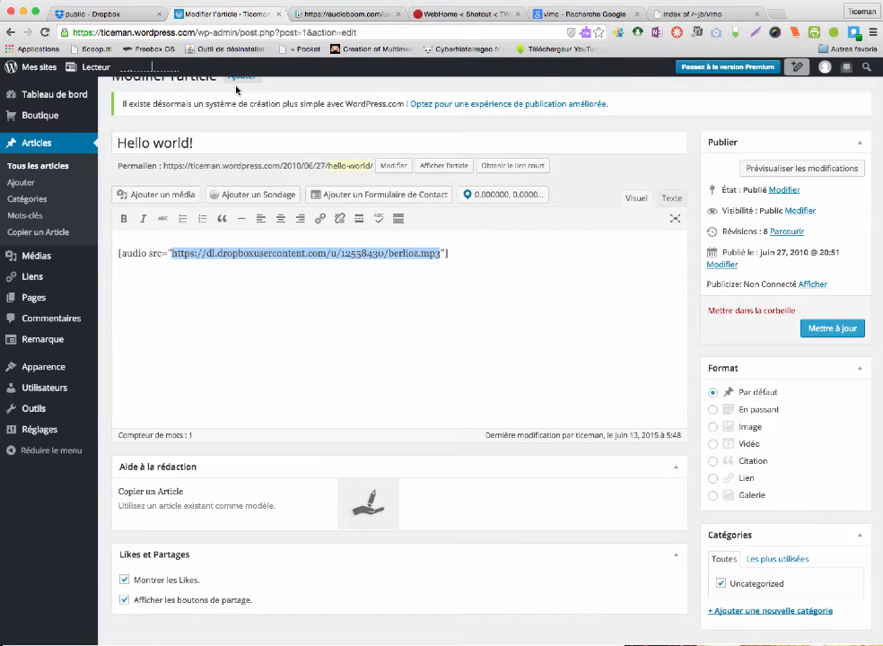
{"action": "left_click", "coordinate": [402, 287]}
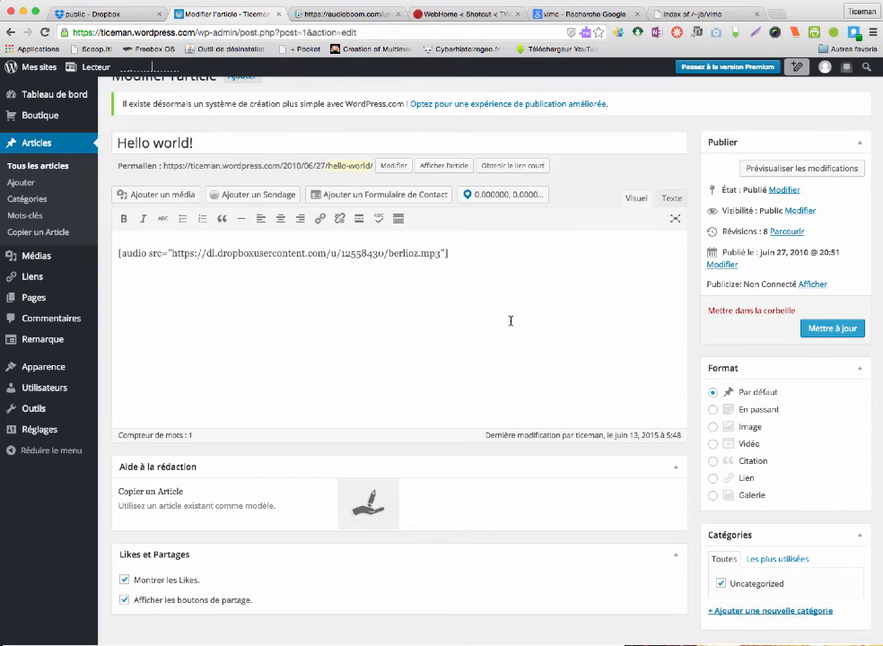
Update the "Hello world!" post and view the published article
{"action": "left_click", "coordinate": [817, 332]}
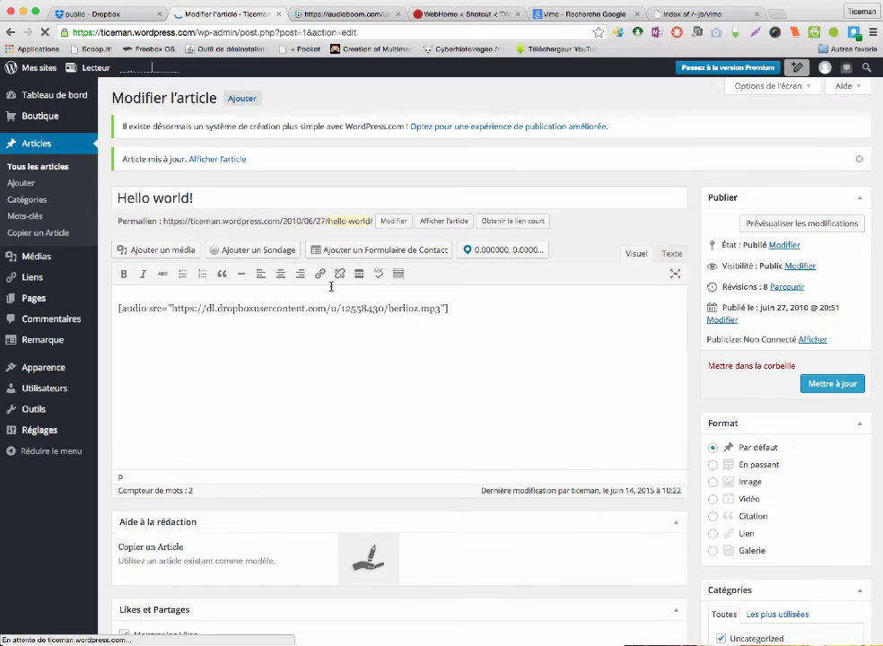
{"action": "left_click", "coordinate": [208, 161]}
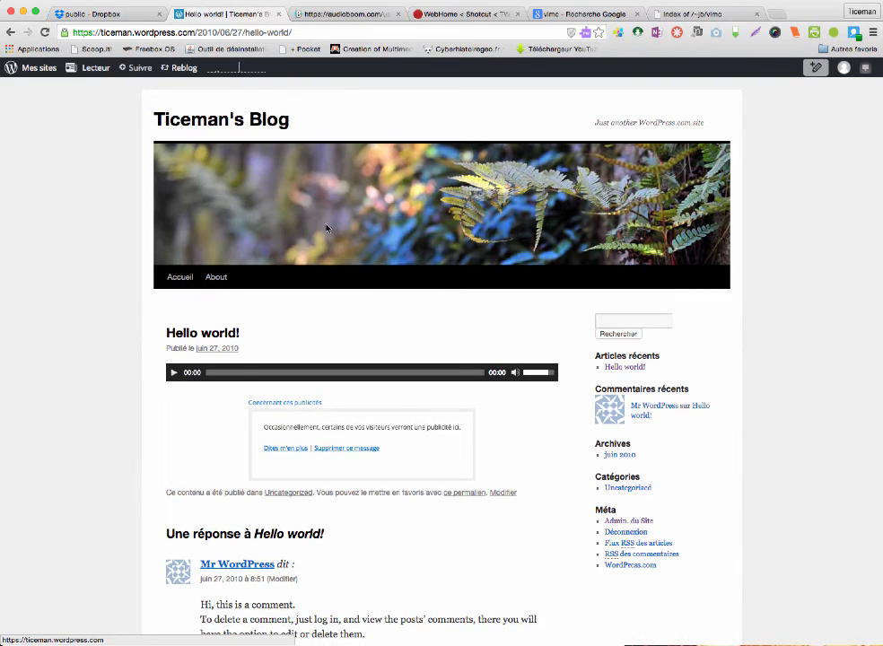
Test the embedded audio player by starting playback, skipping ahead to about the middle of the track and pausing
{"action": "left_click", "coordinate": [173, 372]}
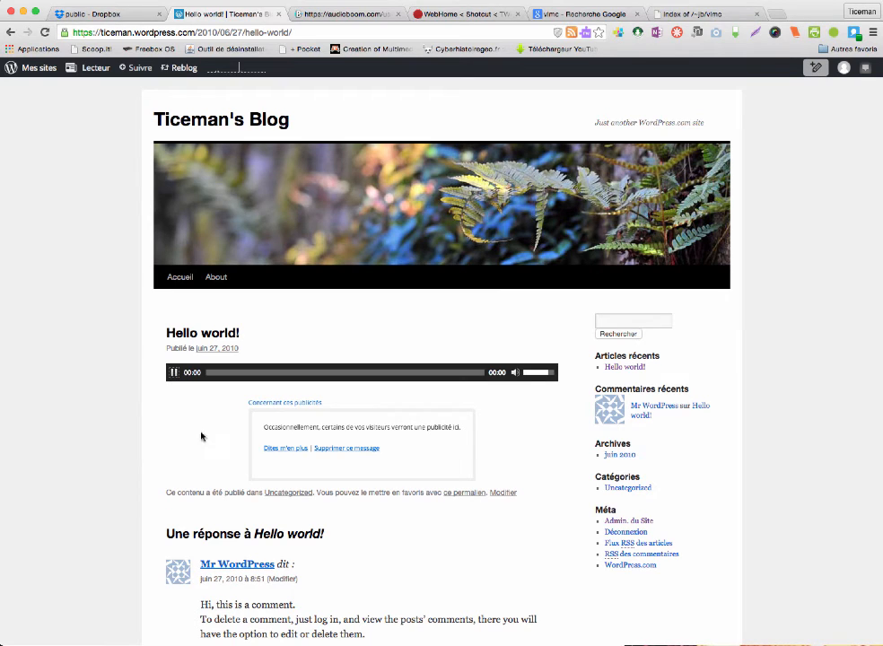
{"action": "left_click", "coordinate": [238, 372]}
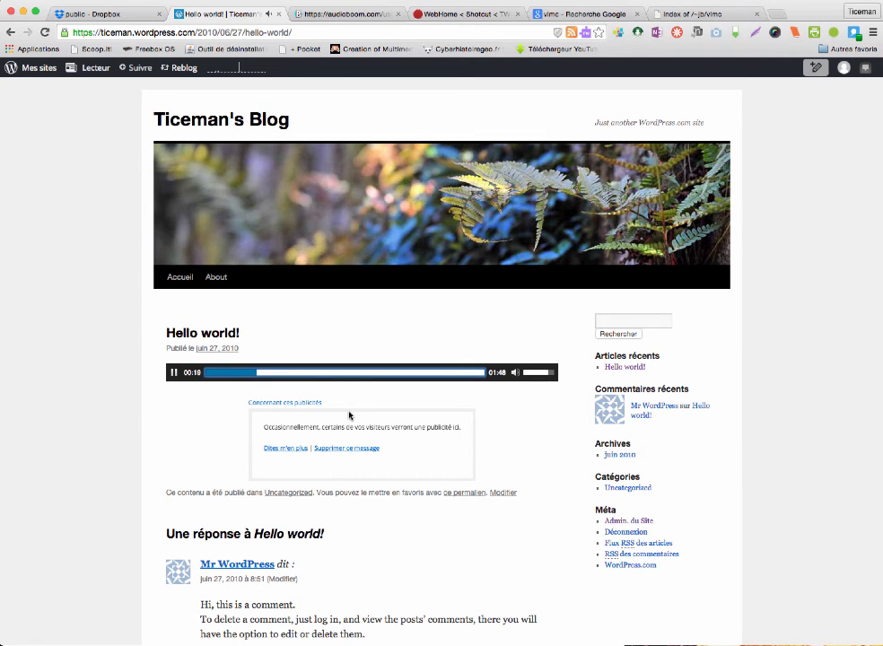
{"action": "left_click", "coordinate": [341, 373]}
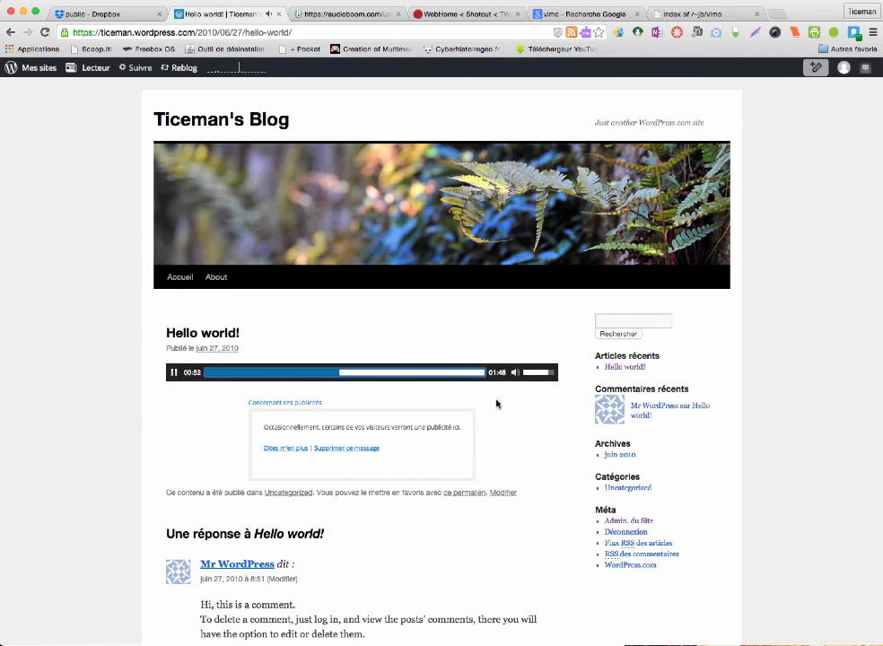
{"action": "left_click", "coordinate": [173, 372]}
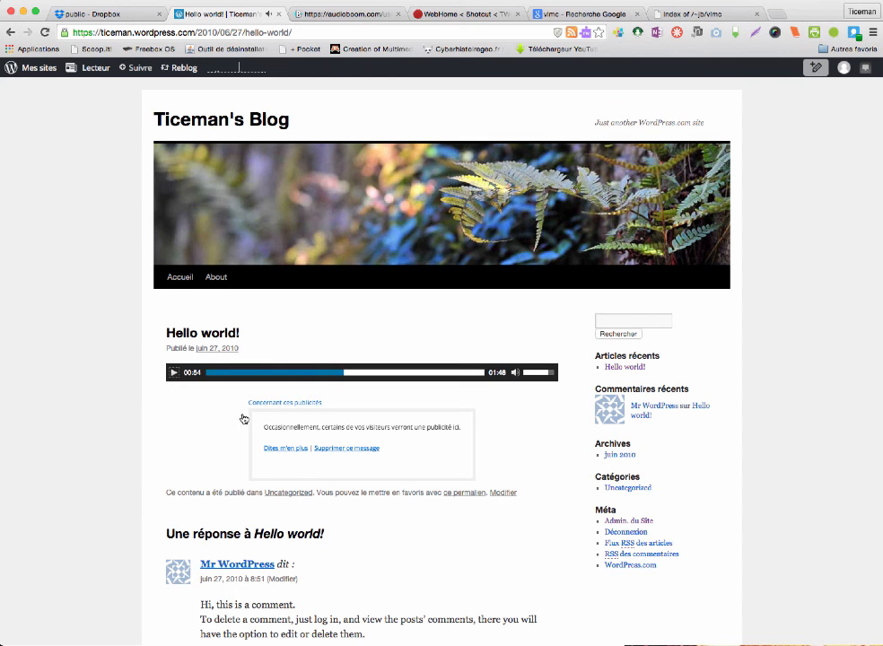
{"action": "scroll", "coordinate": [242, 418], "scroll_direction": "down", "scroll_amount": 1}
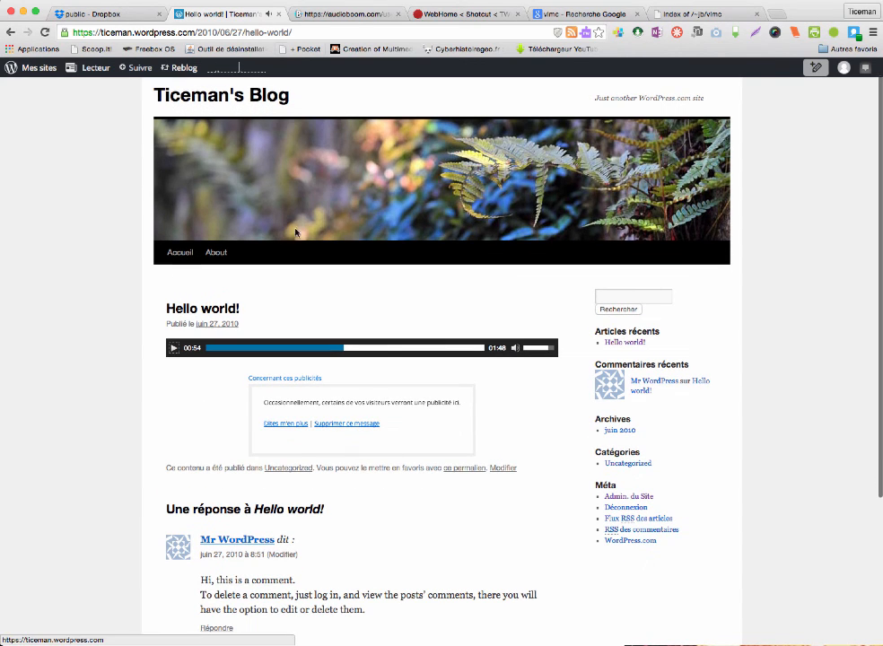
Revisit berlioz.mp3 in Dropbox's public folder, then switch to the audioBoom RSS feed showing the source addresses of its MP3 files
{"action": "left_click", "coordinate": [125, 16]}
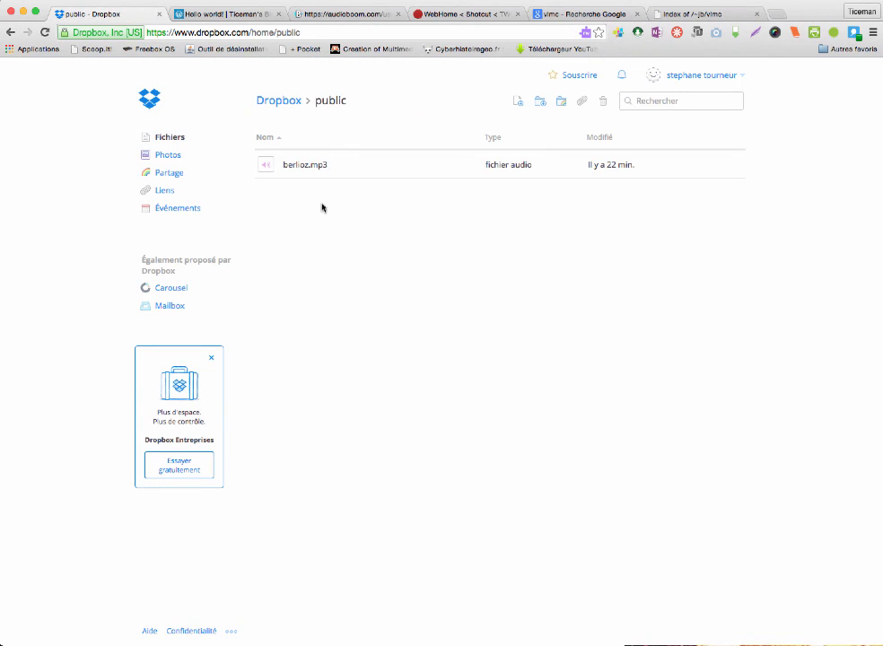
{"action": "mouse_move", "coordinate": [308, 167]}
{"action": "left_click", "coordinate": [330, 15]}
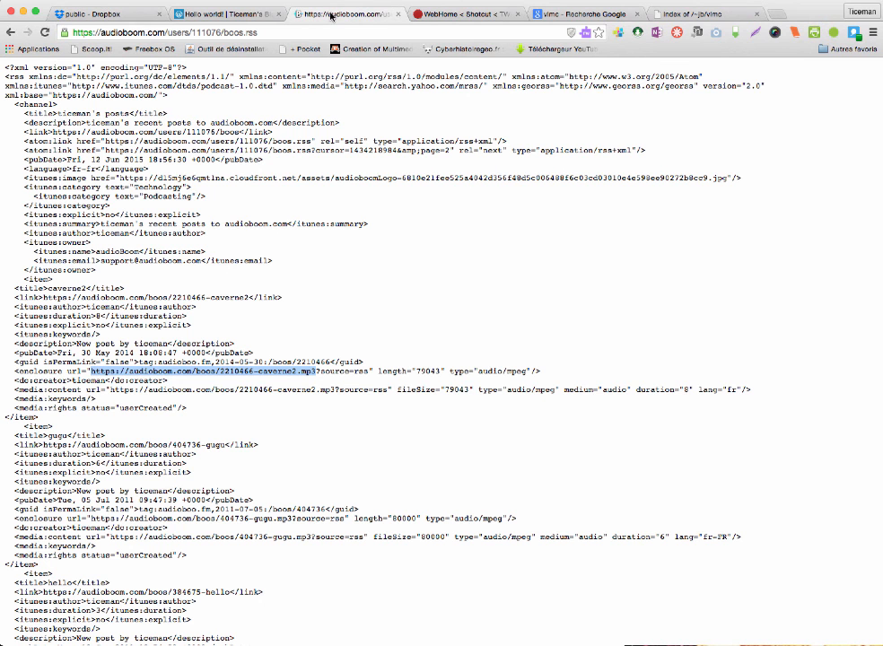